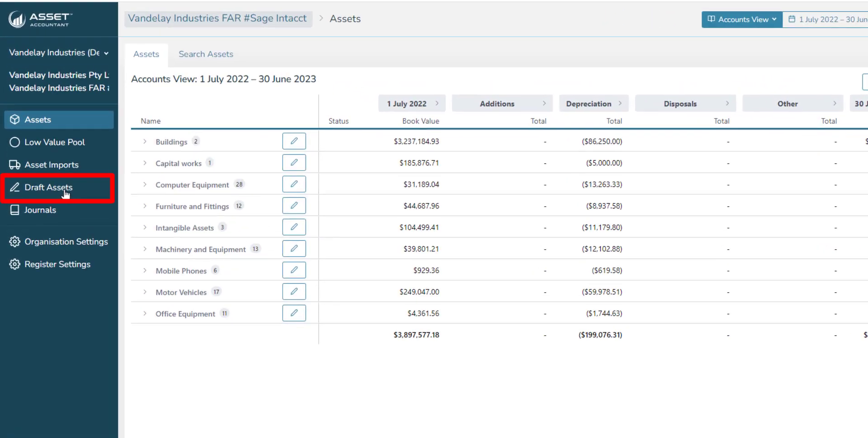
Check the pending draft assets of the register and return to the asset list
click(65, 194)
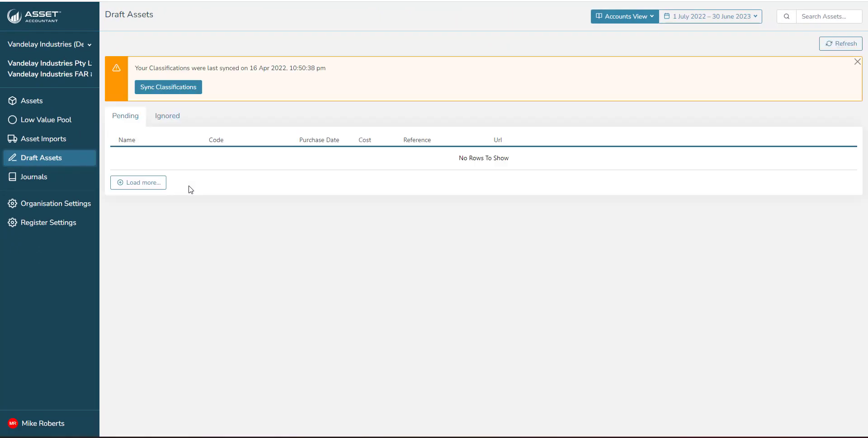
click(39, 107)
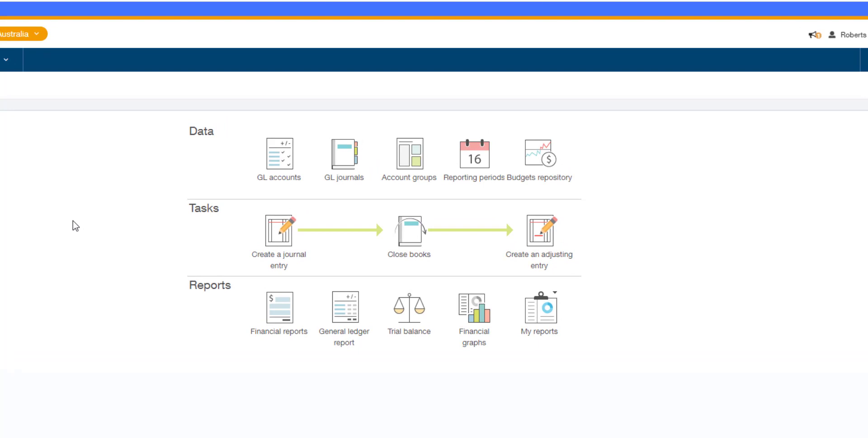
In Sage Intacct, create a General Journal entry, describing it as a new X1 laptop for the named employee
click(279, 260)
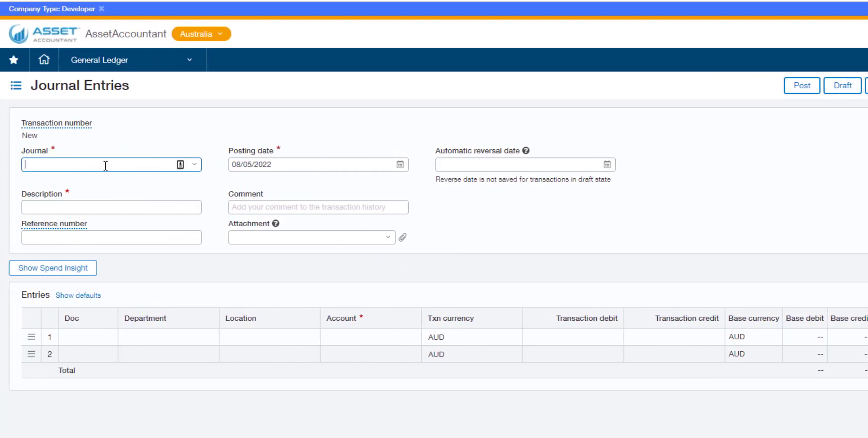
text(gen)
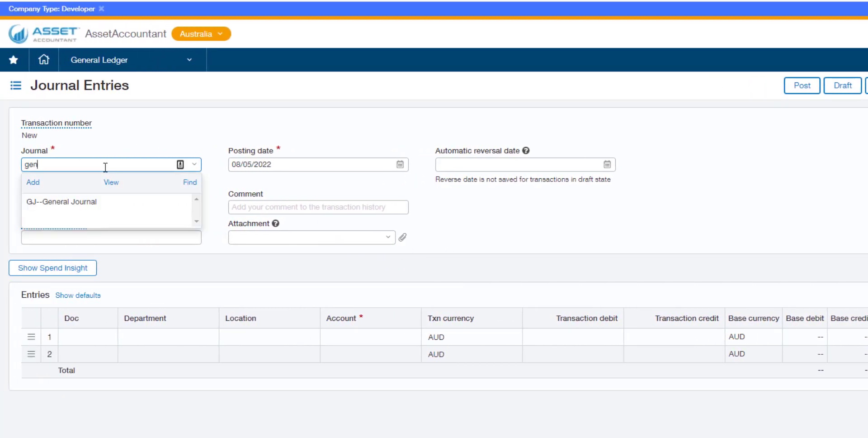
text(r)
key(BackSpace)
click(82, 199)
click(76, 209)
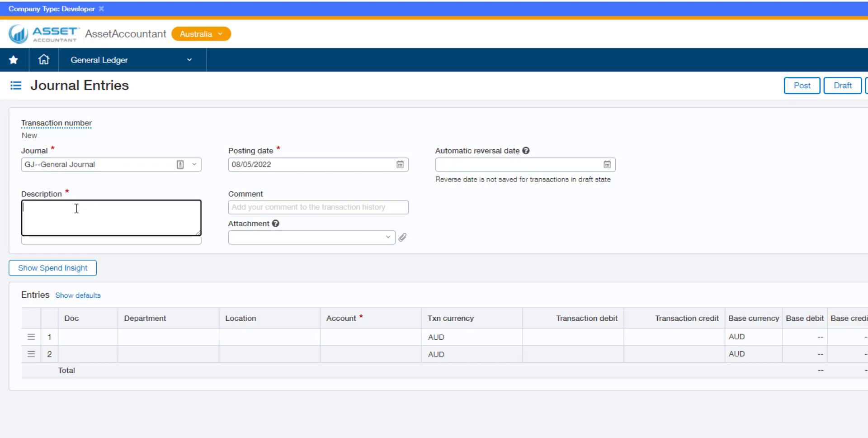
text(New laptop X1 for Jim)
Fill the first entry line with the Clearing/Suspense account and a transaction debit of 2,500
click(373, 342)
text(15)
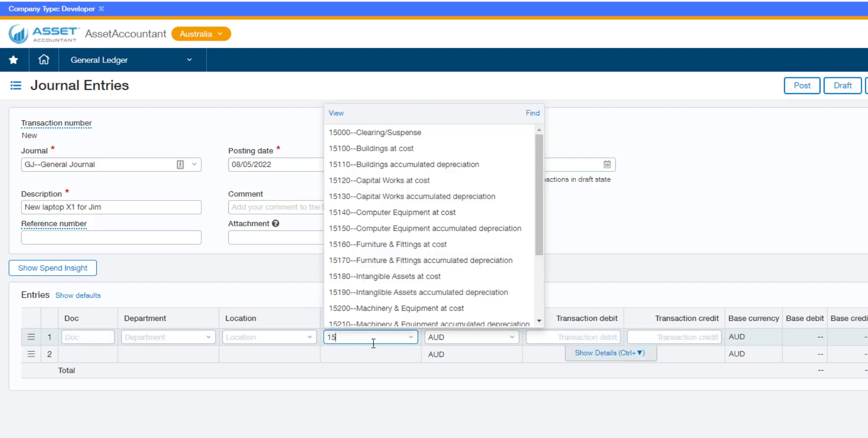
text(00)
click(392, 373)
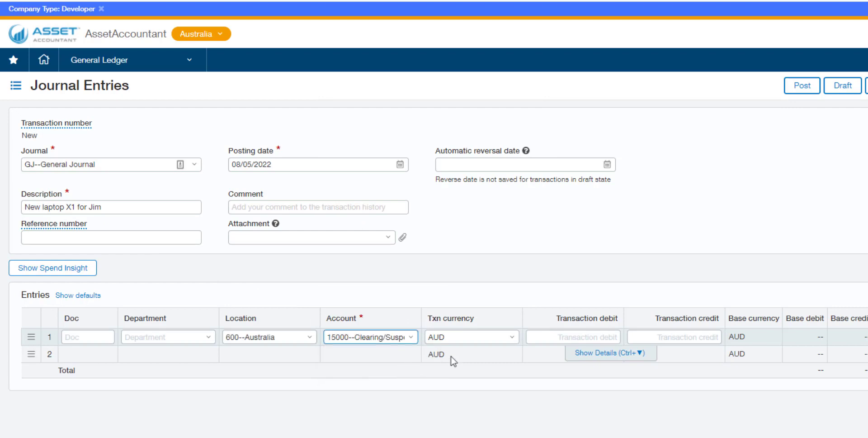
click(565, 333)
text(2,)
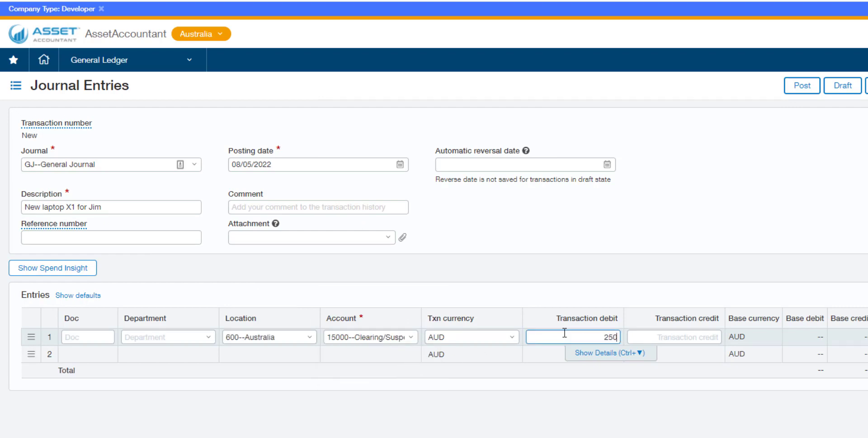
text(500)
Fill the second entry line with the Accounts Payable account and a 2,500 credit, and post the journal entry
click(377, 348)
text(2010)
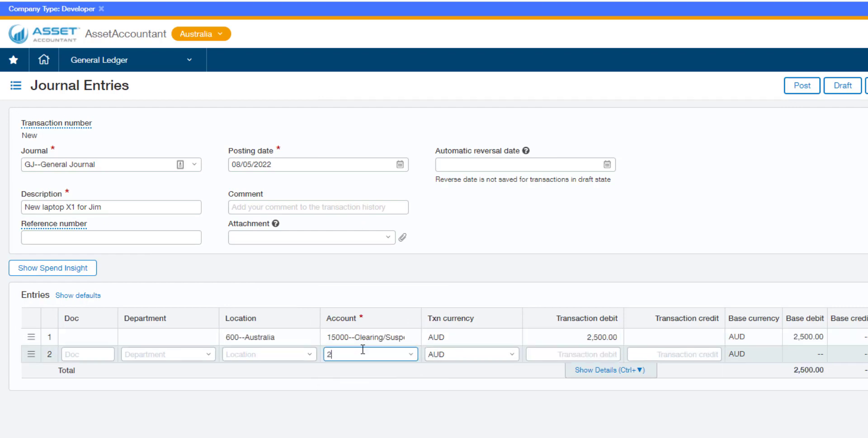
text(0)
click(376, 391)
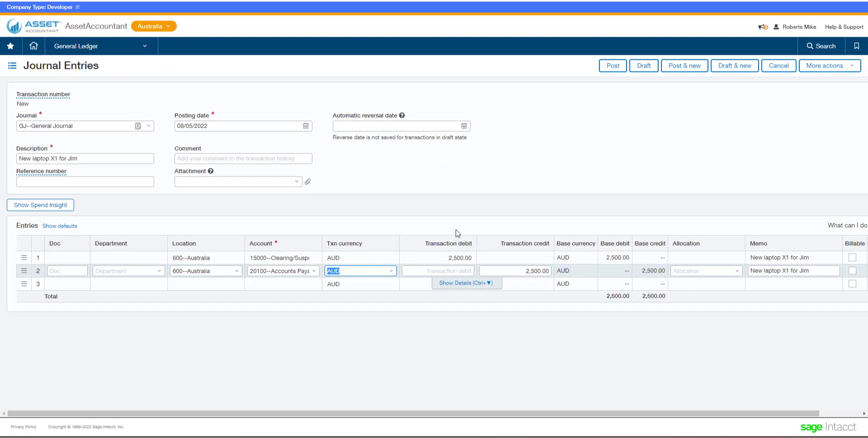
click(613, 66)
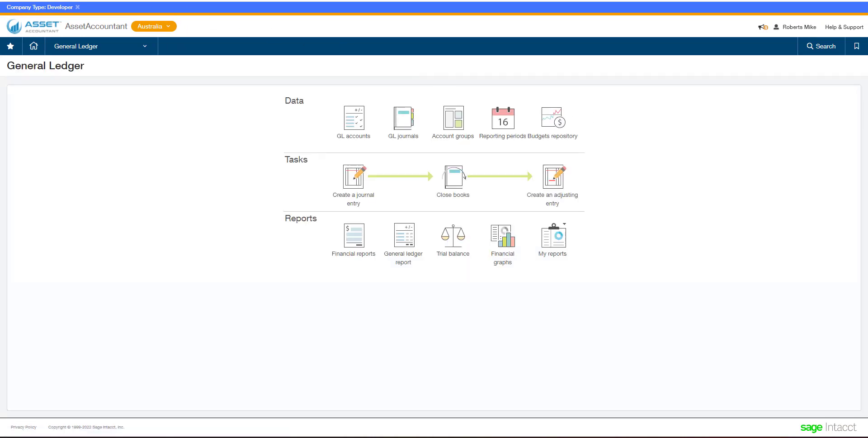
In AssetAccountant, start adding the pending laptop draft as an asset and assign it to the Computer Equipment group
click(50, 1)
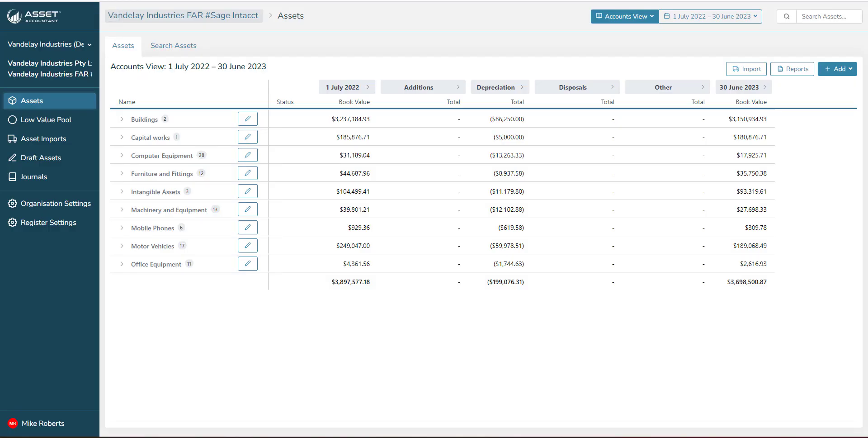
click(54, 158)
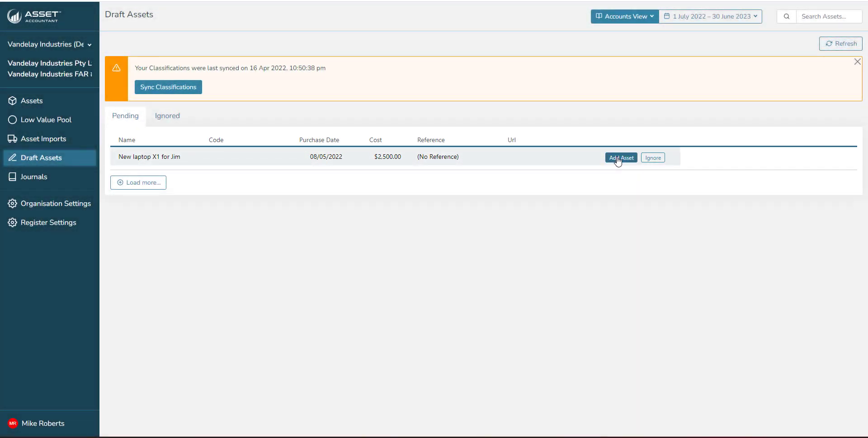
click(617, 158)
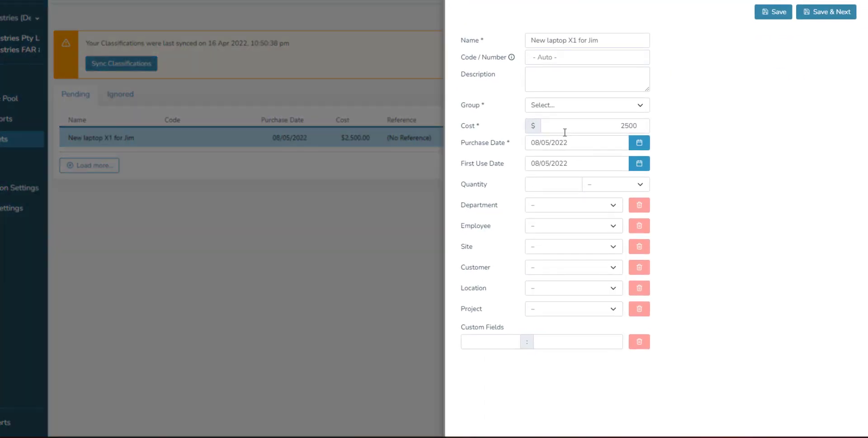
click(565, 108)
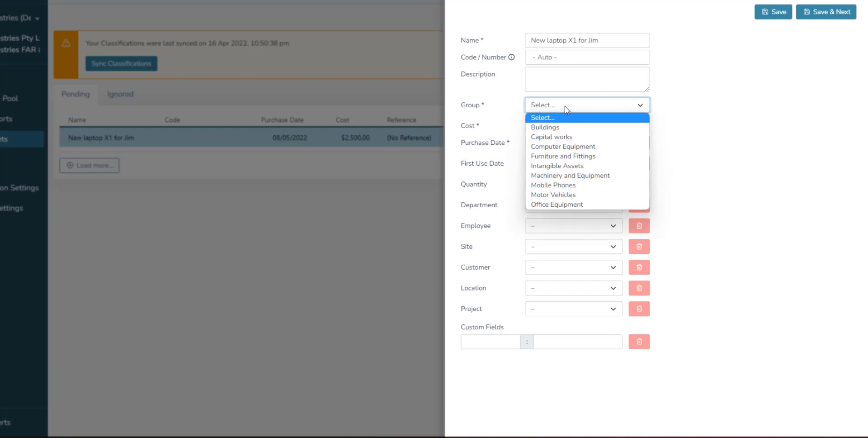
click(572, 147)
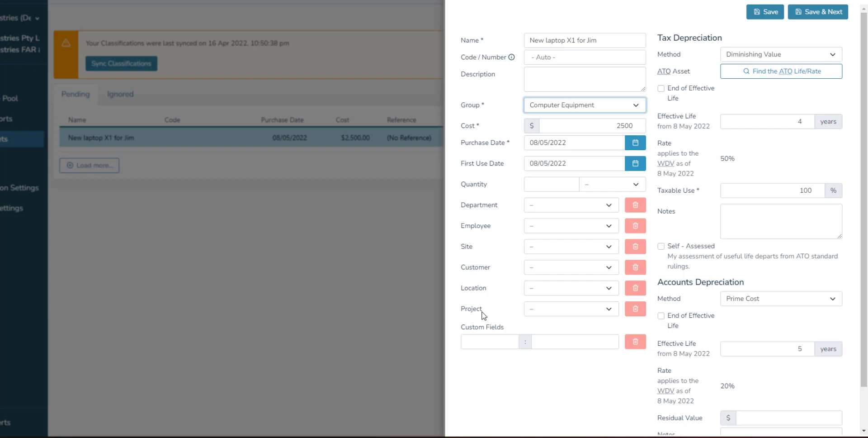
Set the new asset's department to Marketing and its site to 1, and save the asset
click(539, 208)
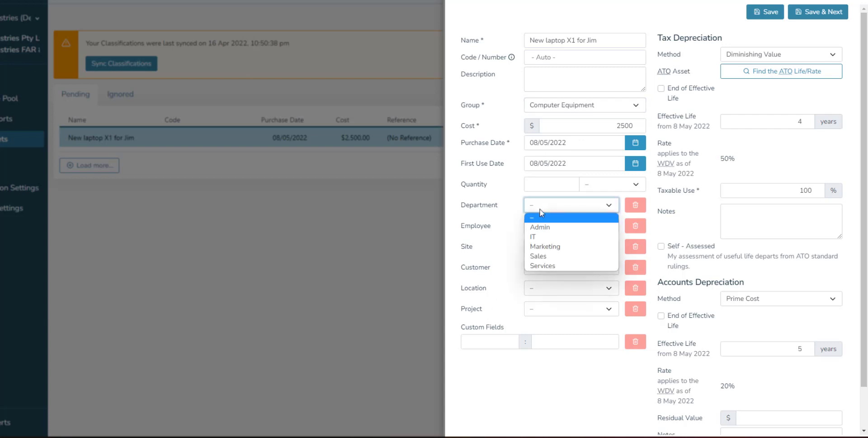
click(550, 248)
click(553, 266)
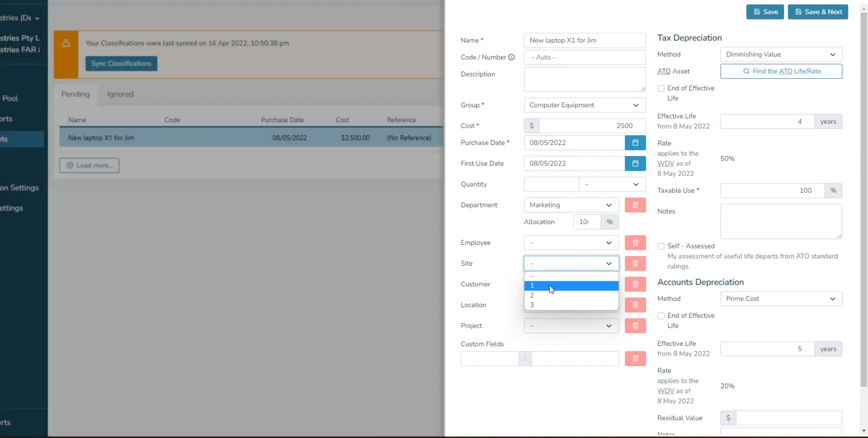
click(551, 286)
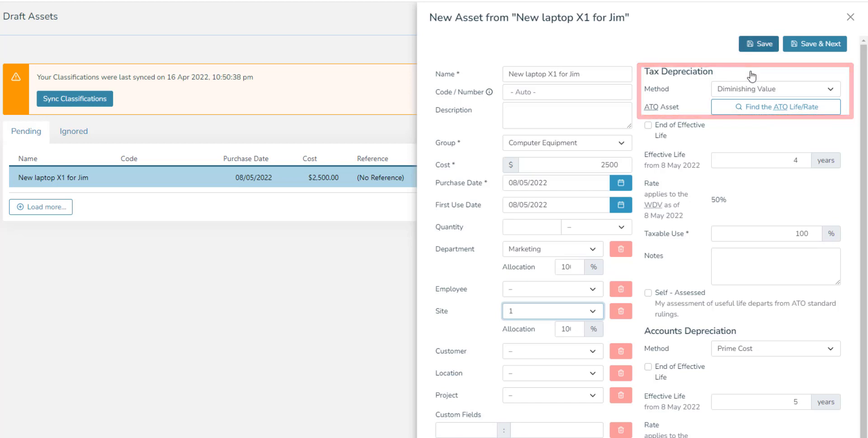
click(760, 45)
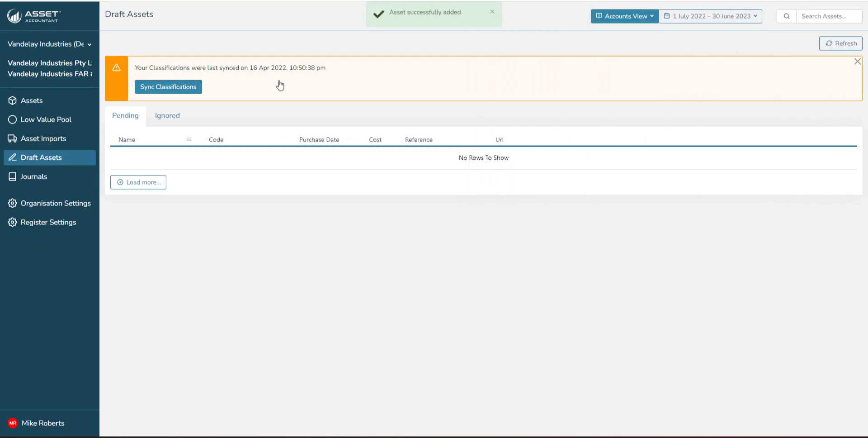
Expand the Computer Equipment group in the asset list to check the newly added laptop
click(33, 101)
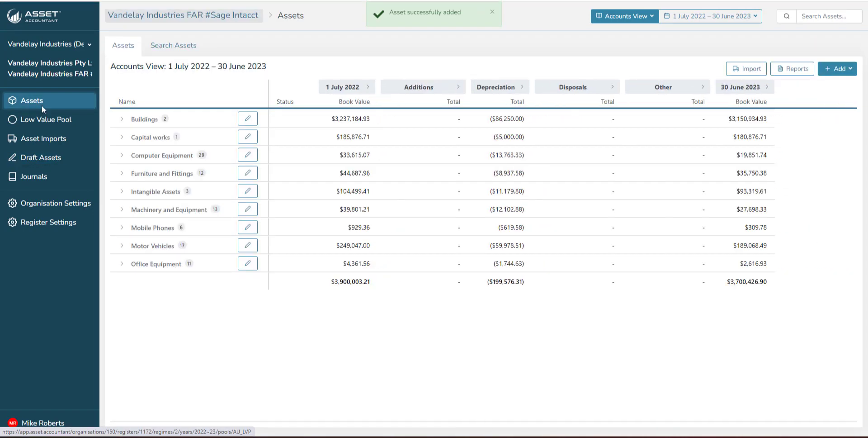
click(116, 154)
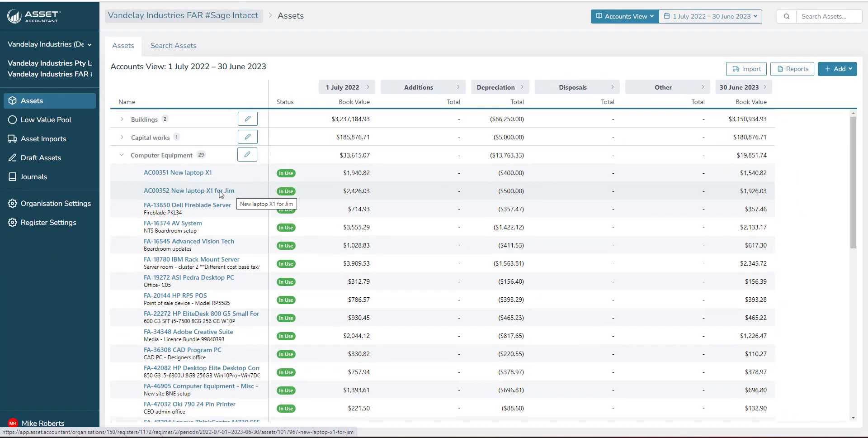
Create a new journal of asset movements for 31 May 2022
click(42, 177)
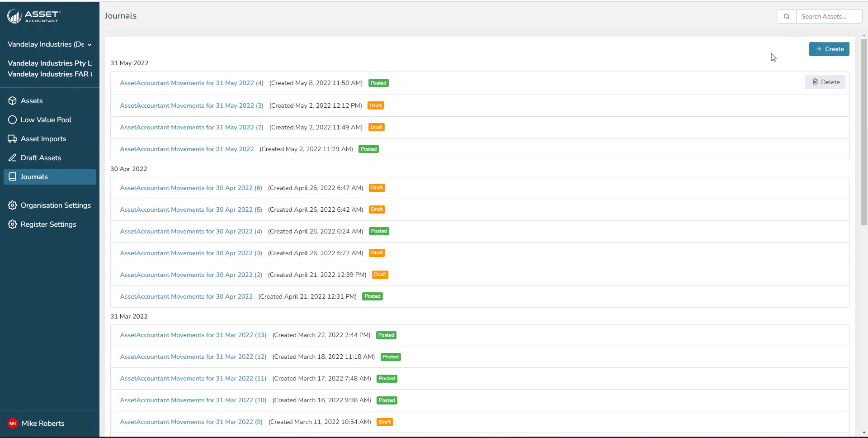
click(825, 48)
click(606, 77)
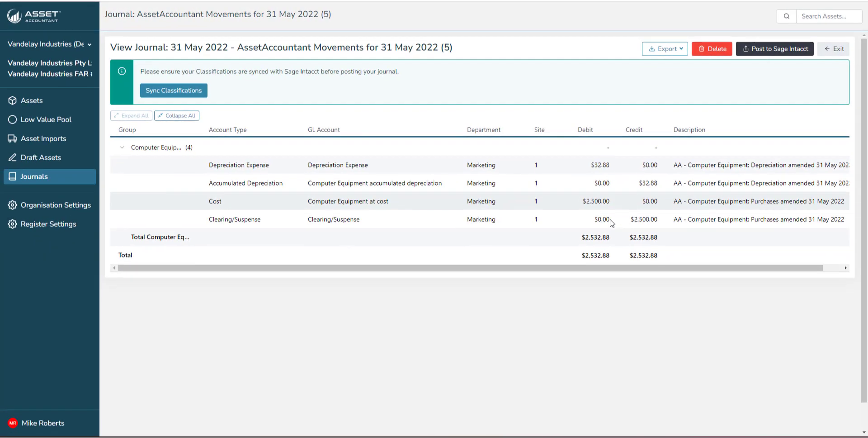
Post the 31 May 2022 journal to Sage Intacct with both Purchases and Depreciation included
click(770, 54)
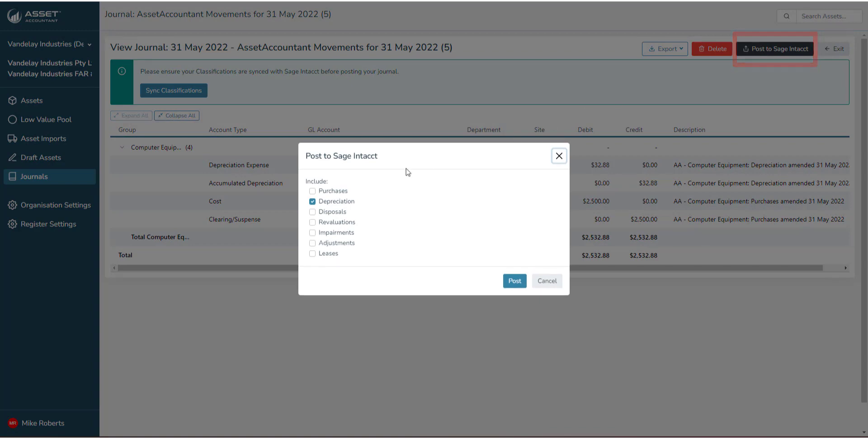
click(287, 198)
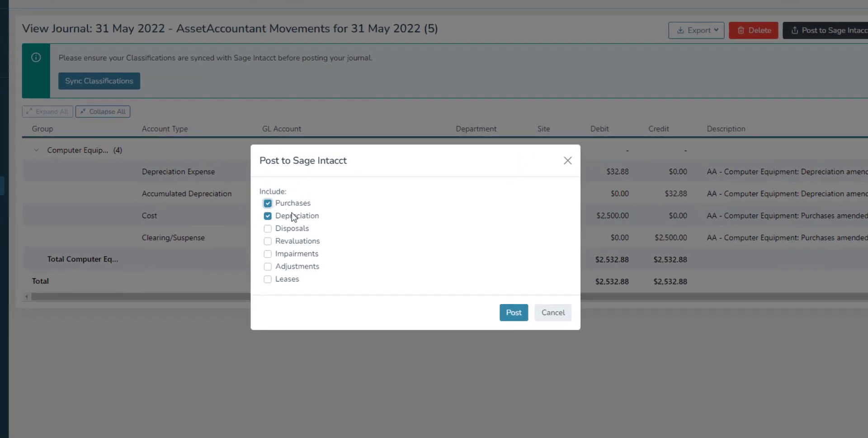
click(515, 313)
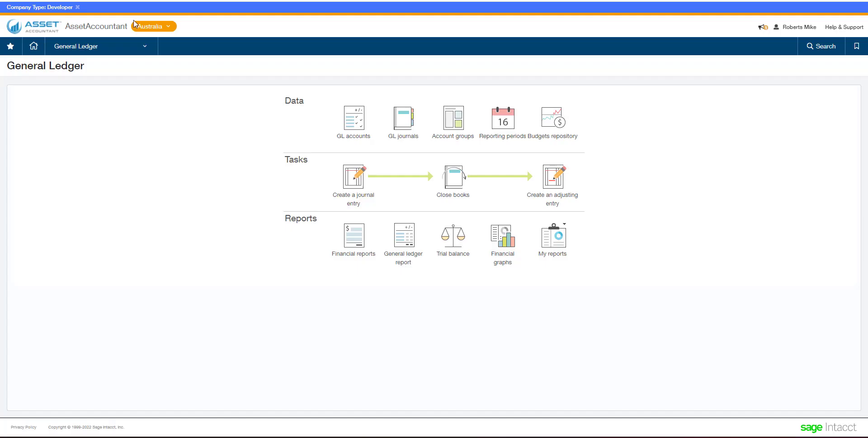
In Sage Intacct, find the Clearing/Suspense account among the GL accounts and examine its latest 2,500.00 credit from the posted journal
click(349, 130)
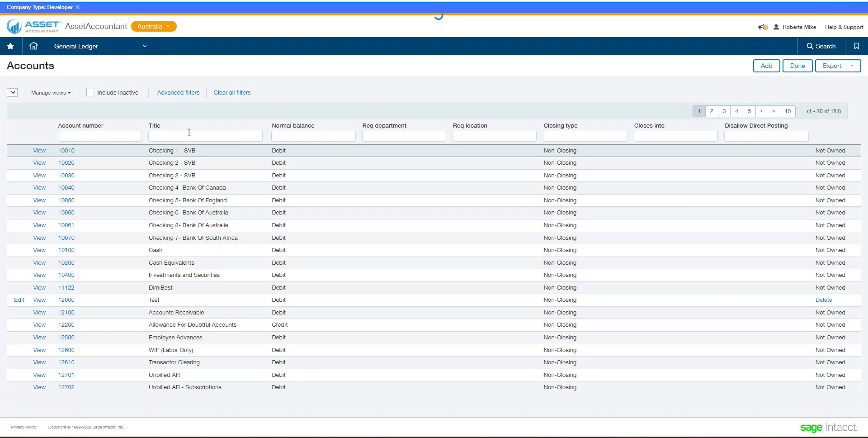
click(135, 137)
text(1)
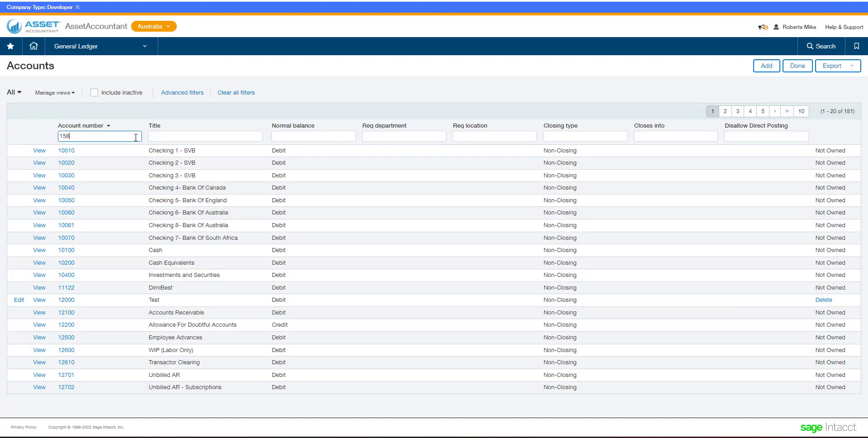
text(5000)
key(Return)
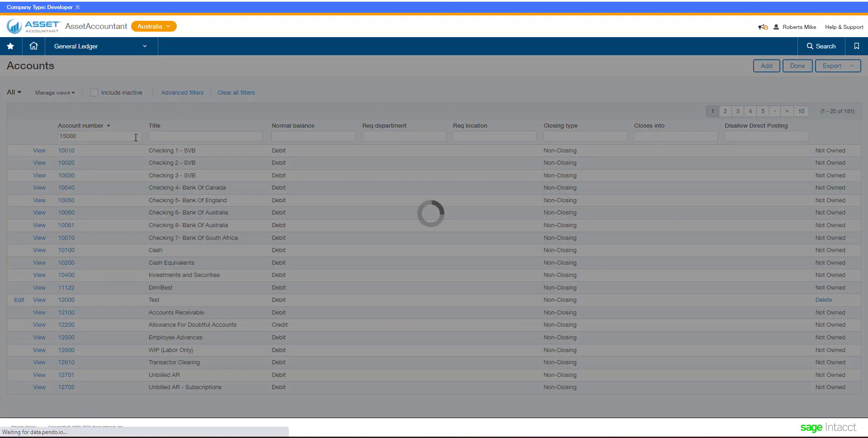
click(57, 149)
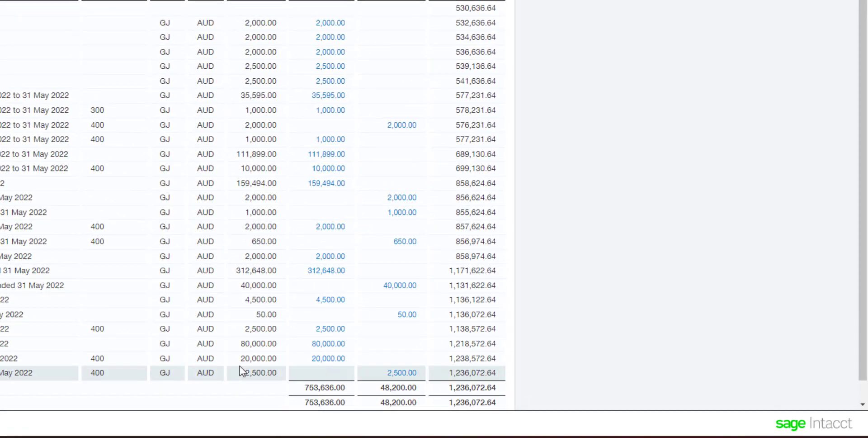
click(412, 375)
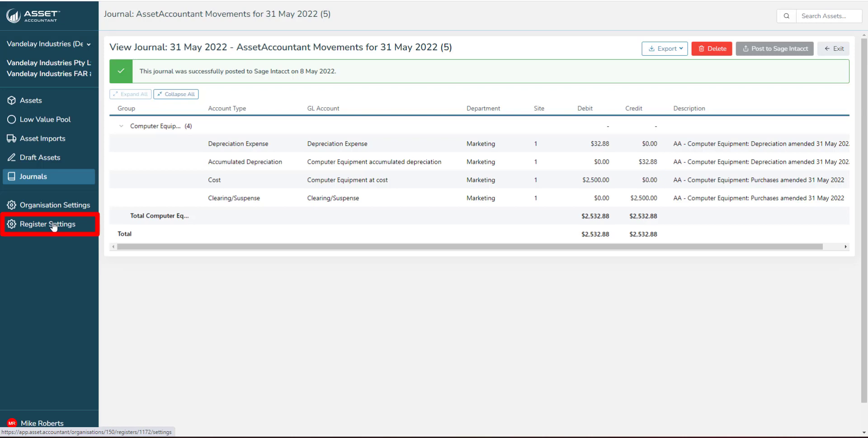
In AssetAccountant's register settings, review how Sage Intacct dimensions map to classifications, including Department and Location values, and close without syncing
click(54, 226)
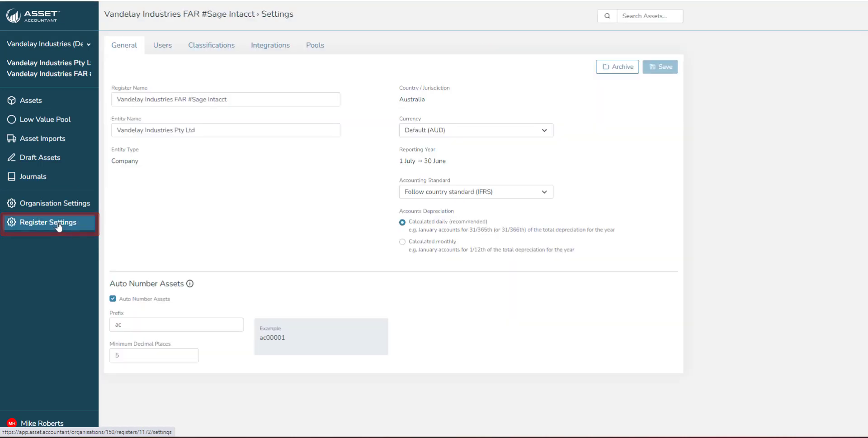
click(203, 55)
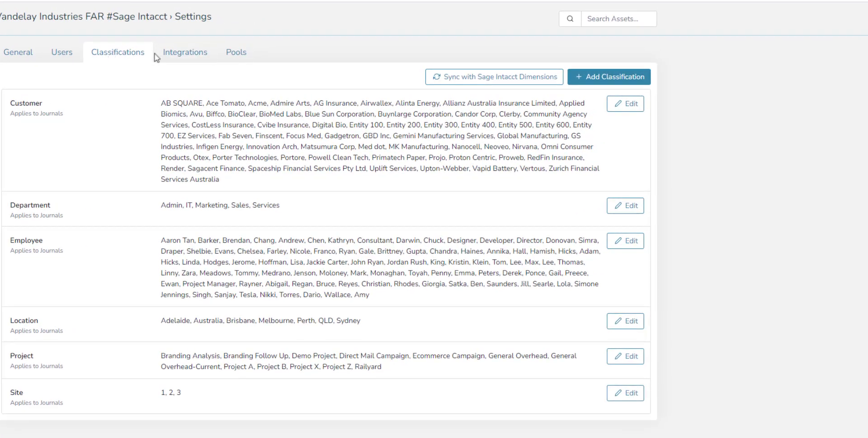
click(490, 78)
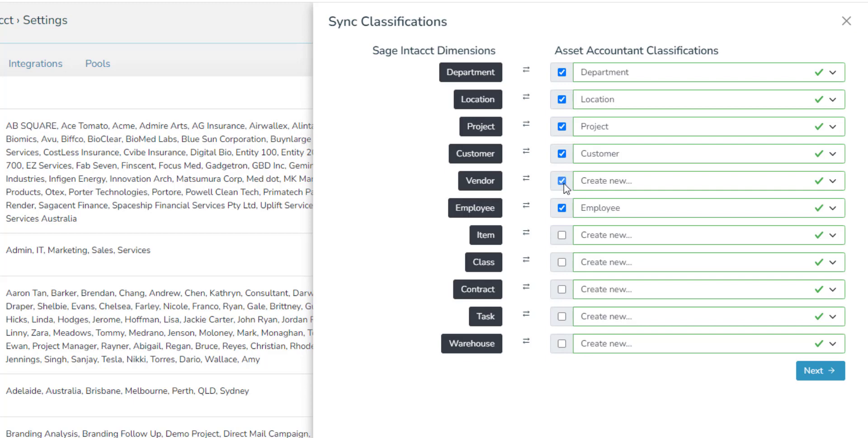
click(813, 371)
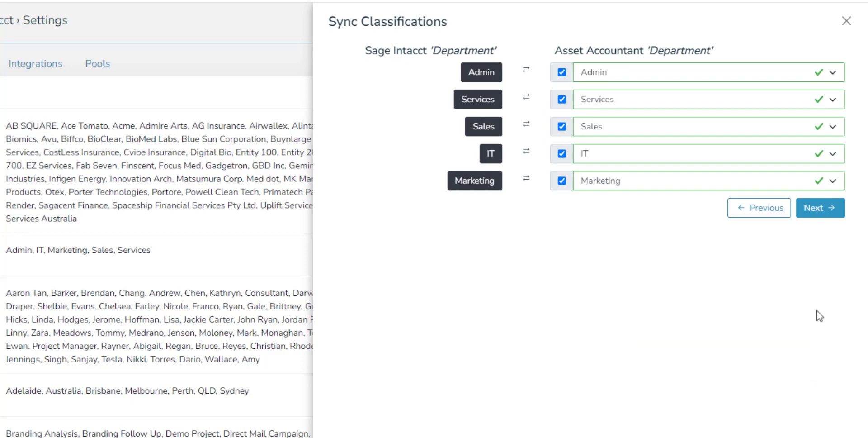
click(820, 209)
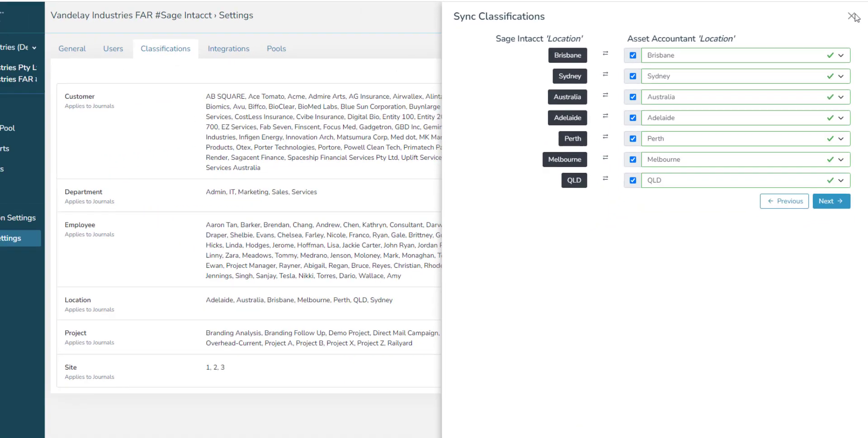
key(Escape)
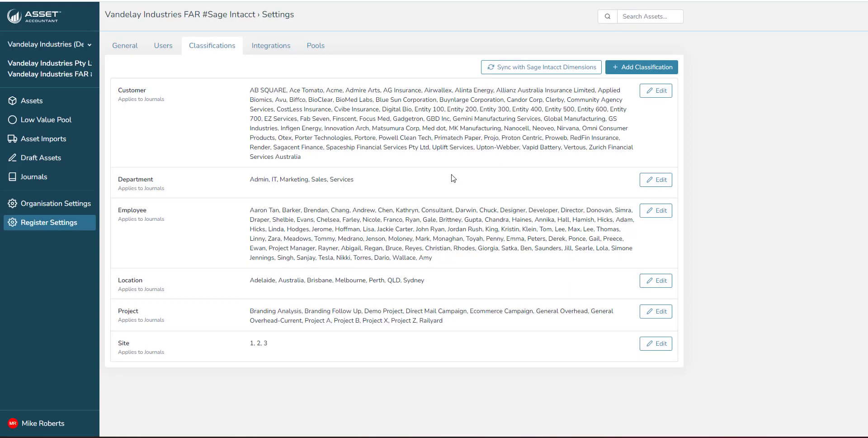